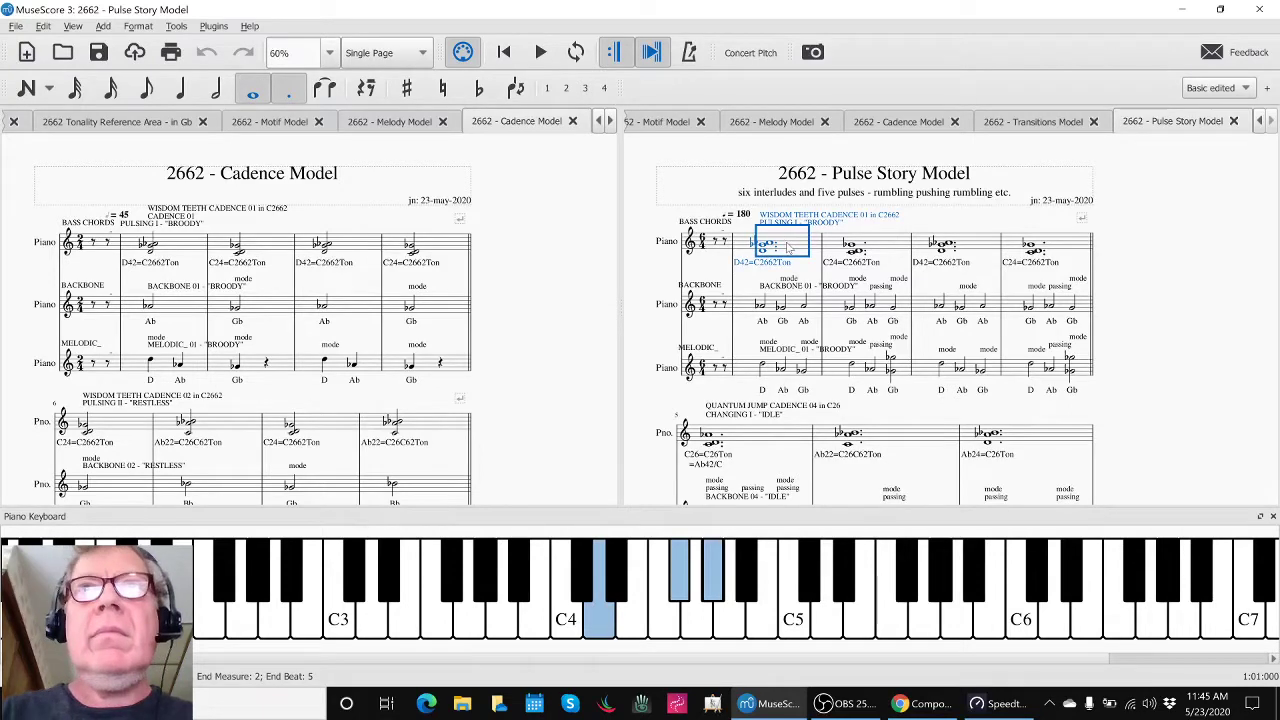
# - Play the opening bars of the Pulse Story Model score, stop playback, and clear the note selection
pyautogui.press('space')
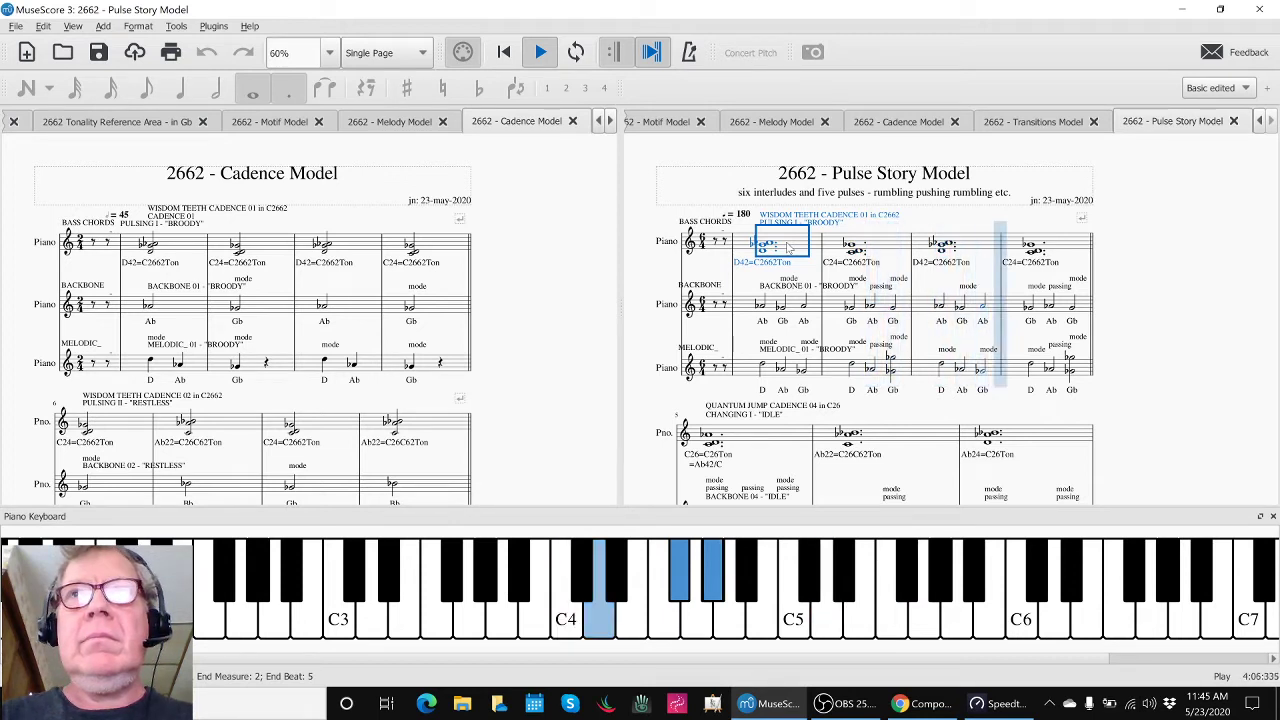
pyautogui.press('space')
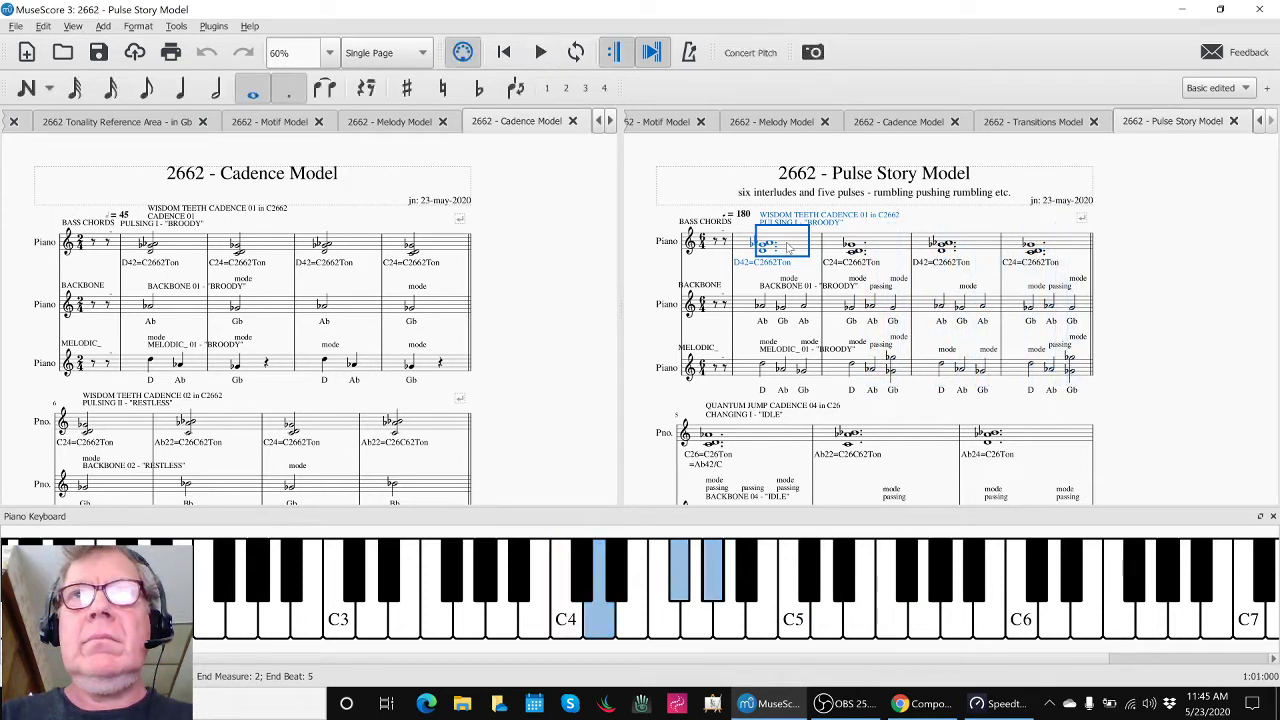
pyautogui.click(667, 279)
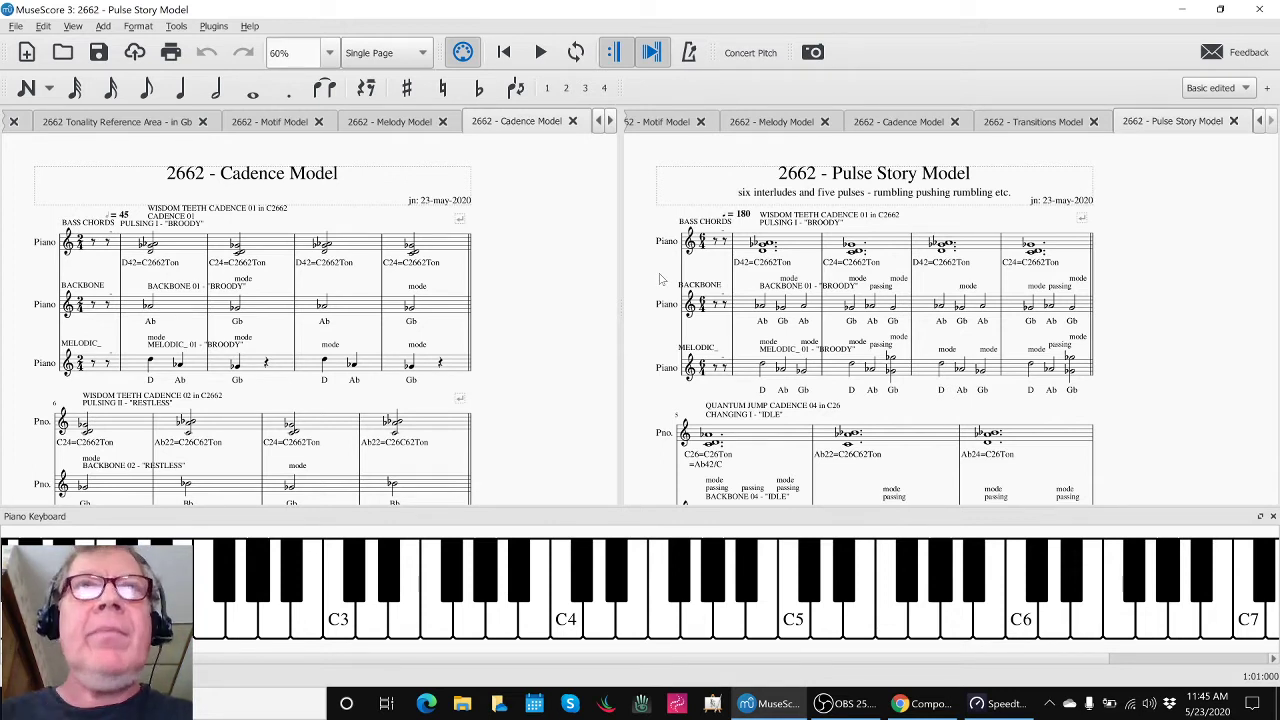
# - Look over the recent tweets on the Twitter profile, then go back to the MuseScore scores
pyautogui.hotkey('alt', 'Tab')
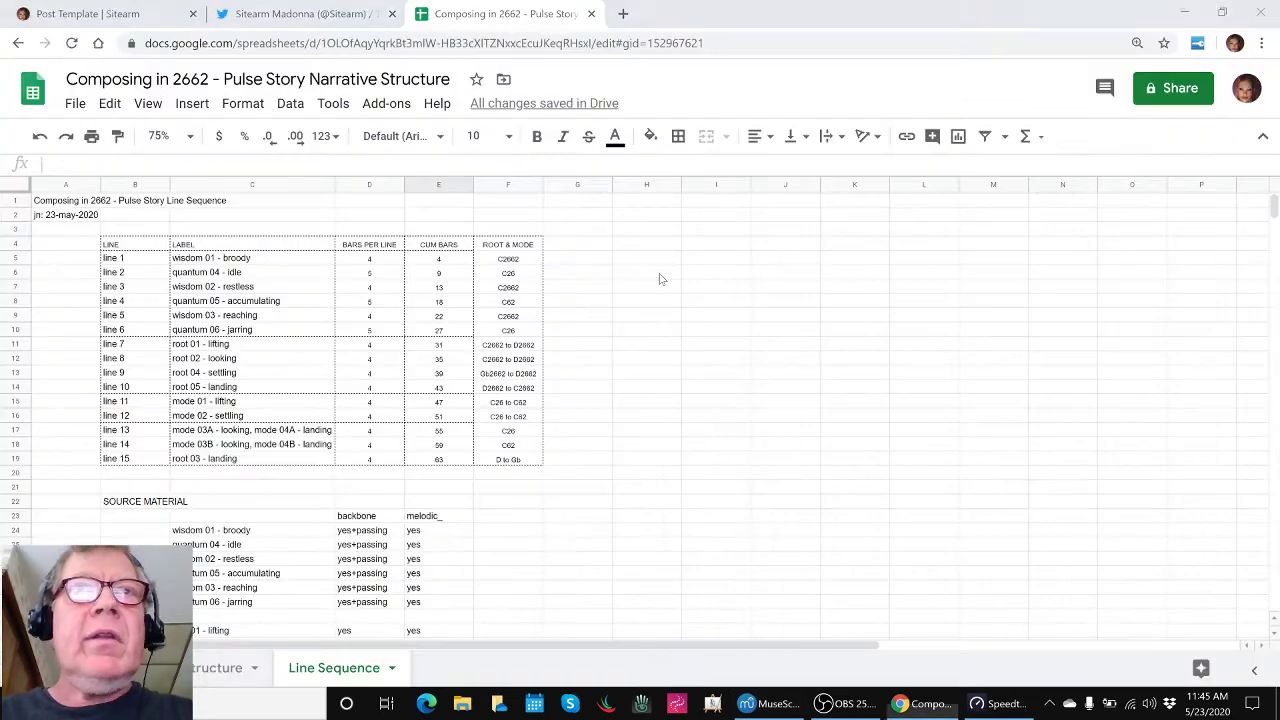
pyautogui.click(255, 17)
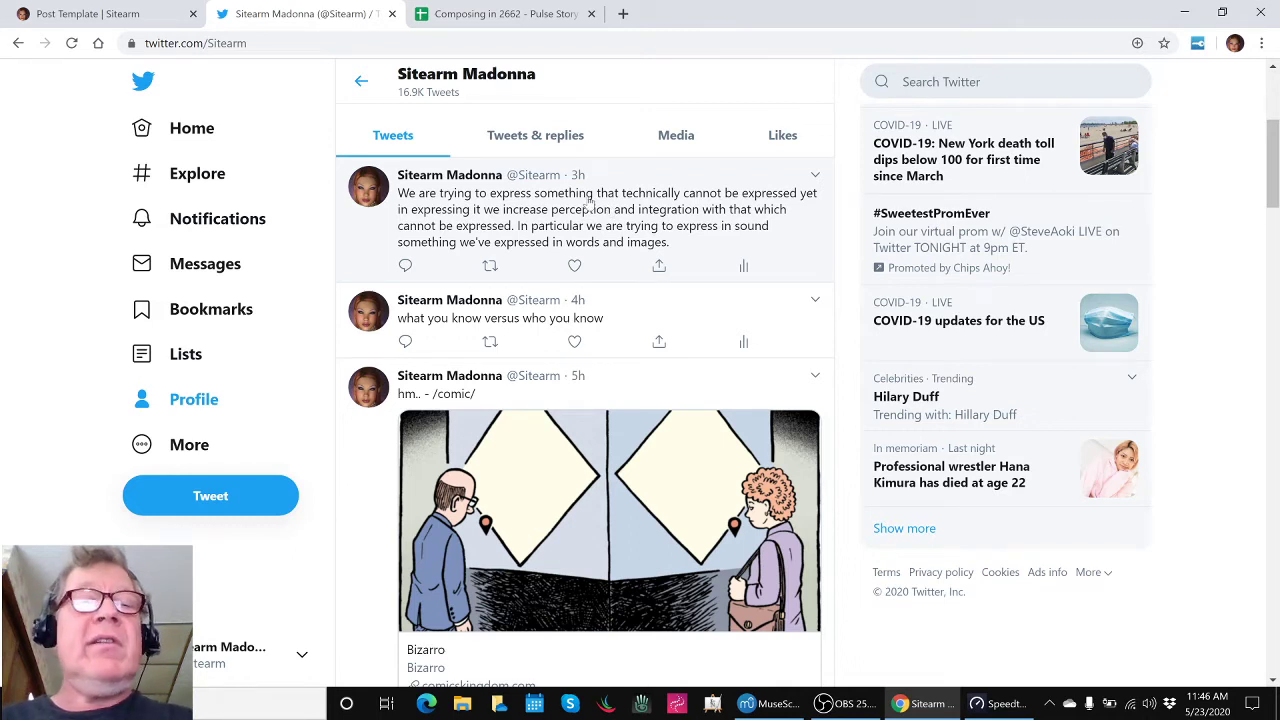
pyautogui.hotkey('alt', 'Tab')
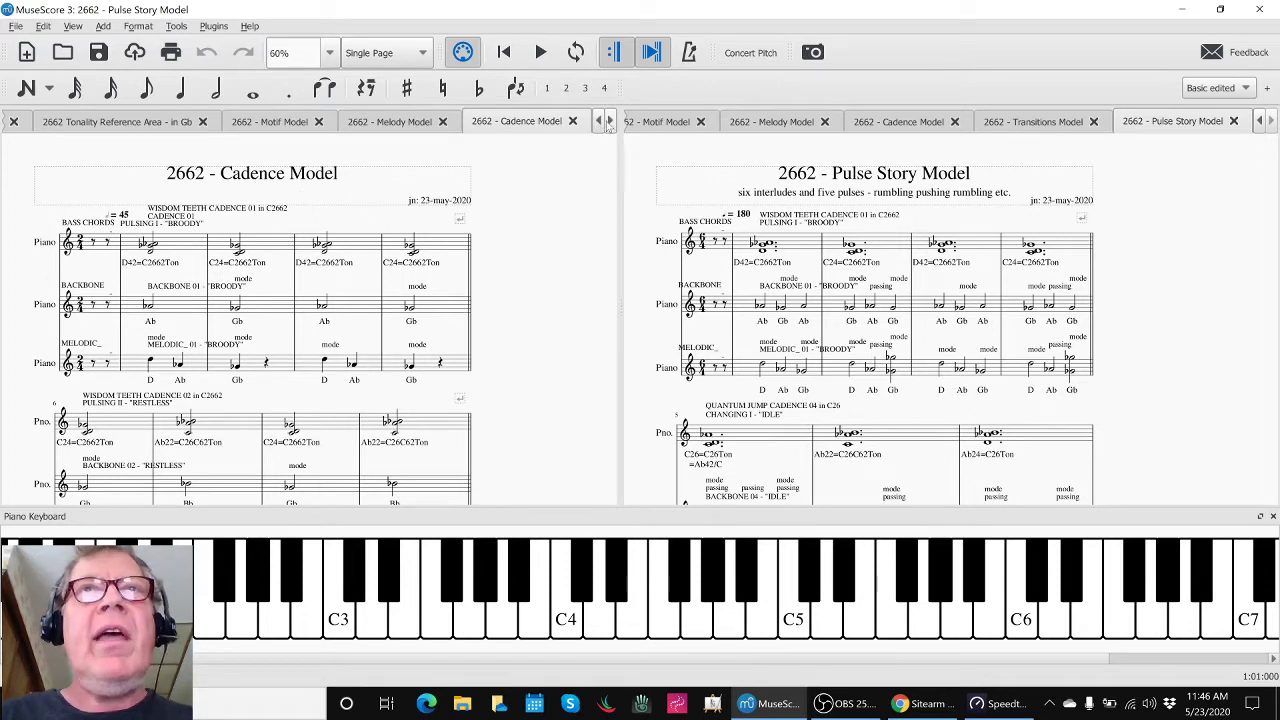
# - Show the 2662 Transitions Model score in the left pane, scroll its later systems, then bring up the Pulse Story spreadsheet
pyautogui.click(609, 120)
pyautogui.click(513, 121)
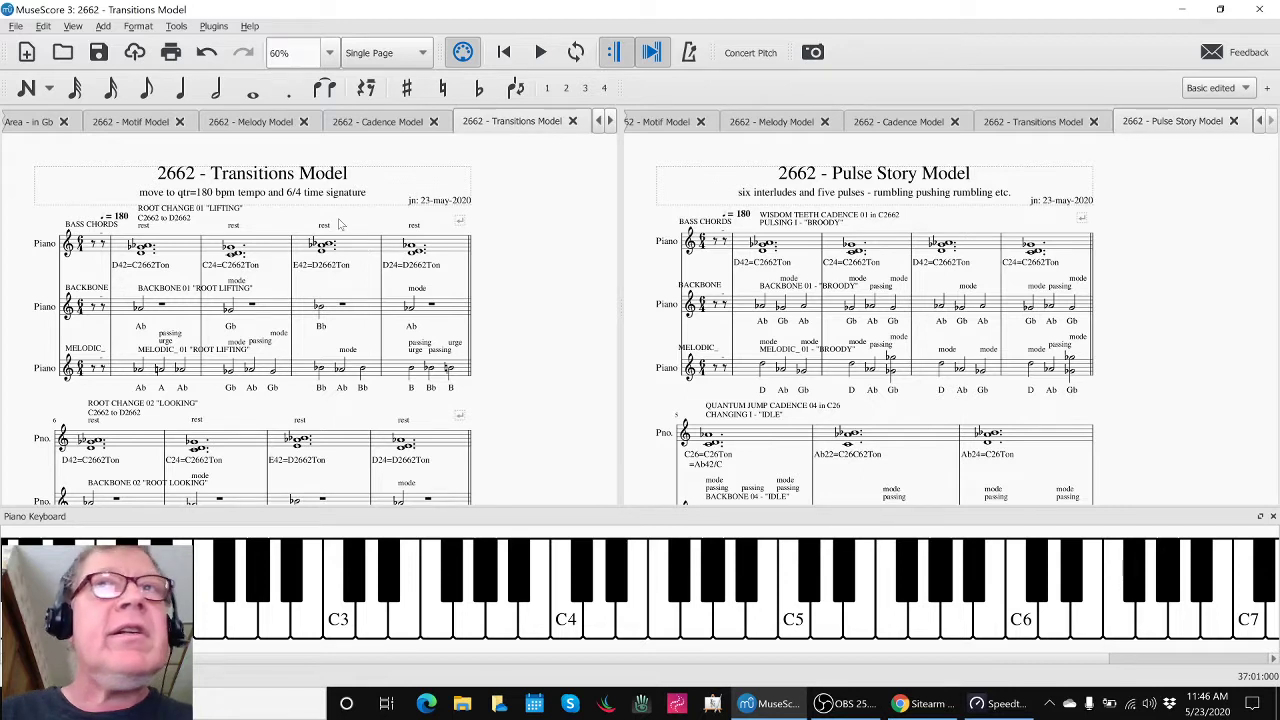
pyautogui.scroll(-5, 1128, 293)
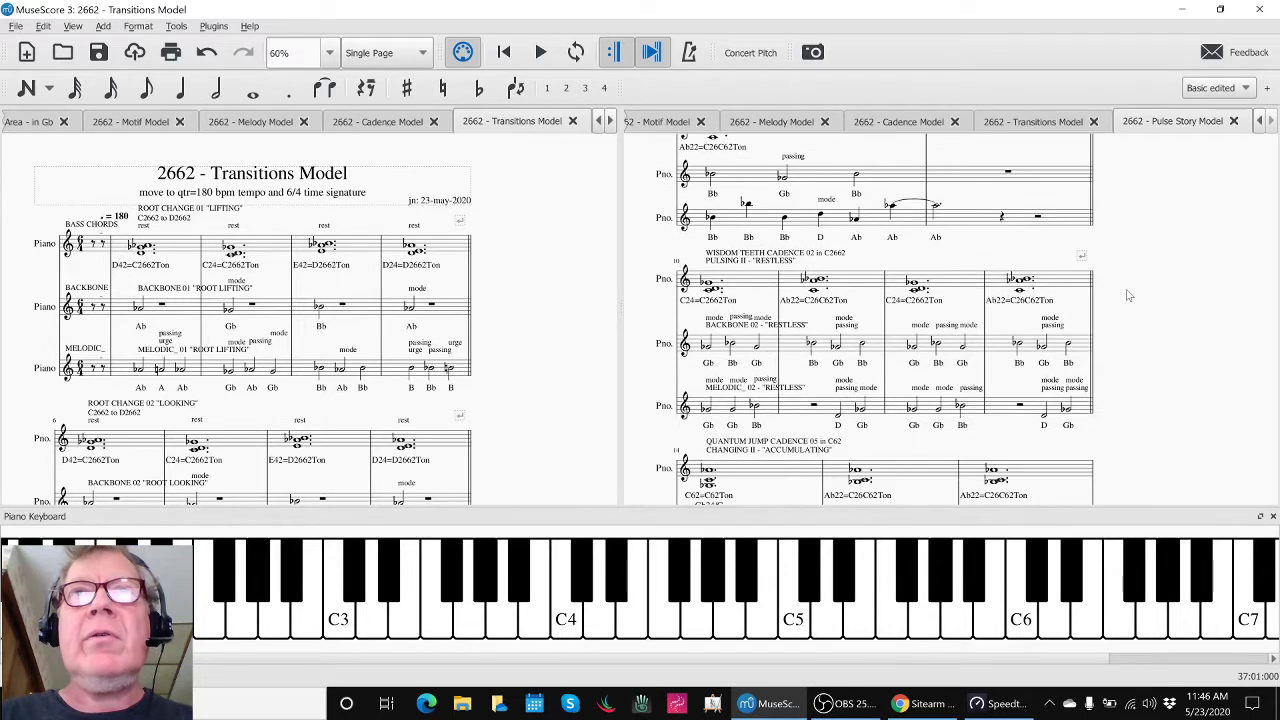
pyautogui.scroll(-6, 1128, 293)
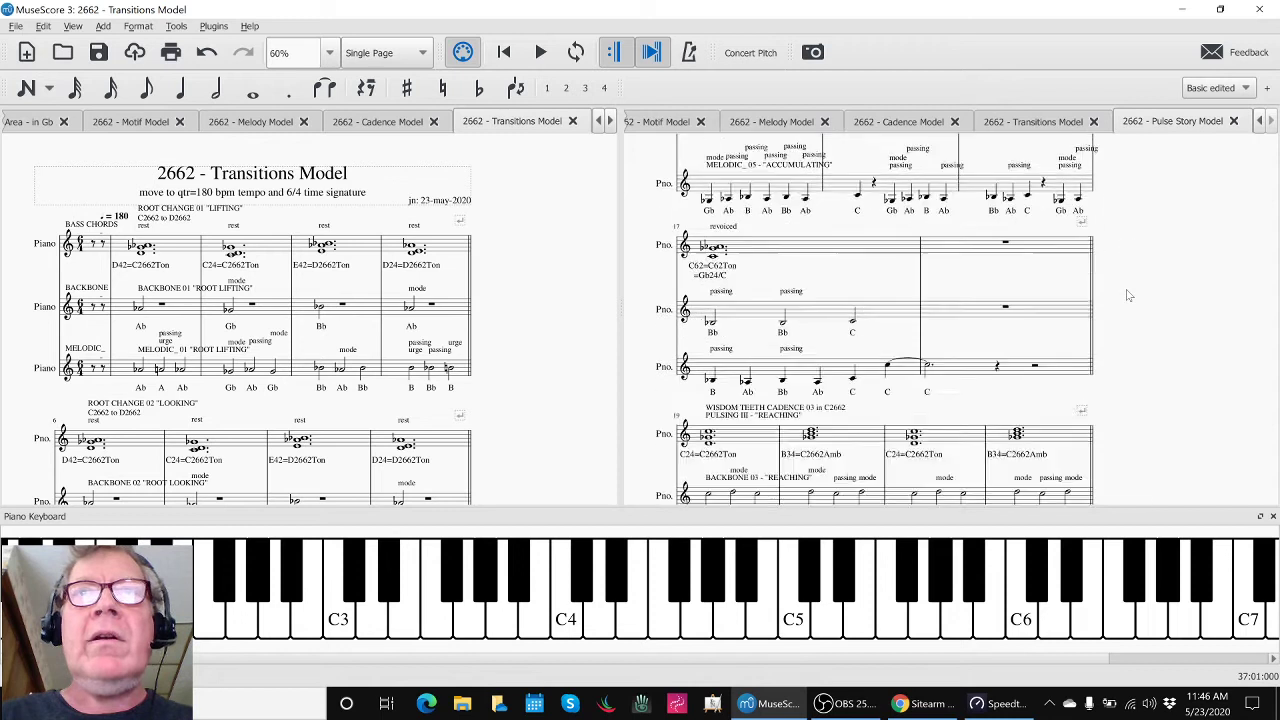
pyautogui.scroll(-4, 1128, 293)
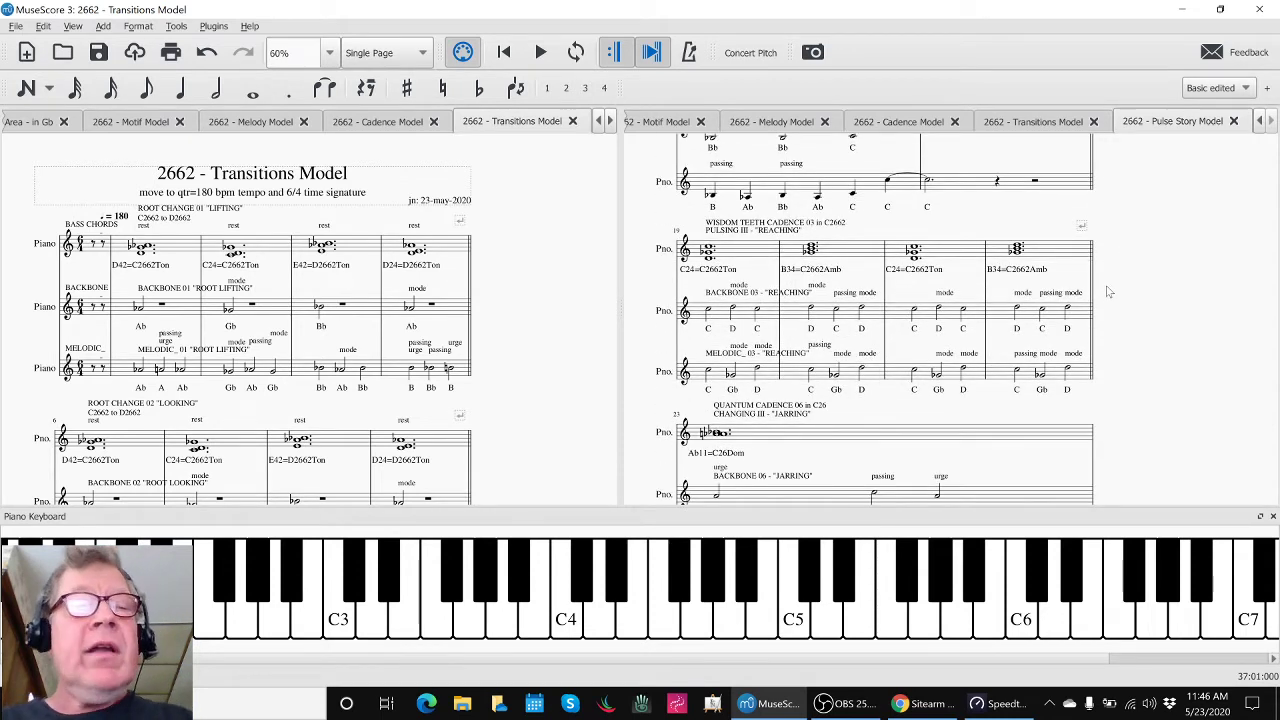
pyautogui.hotkey('alt', 'Tab')
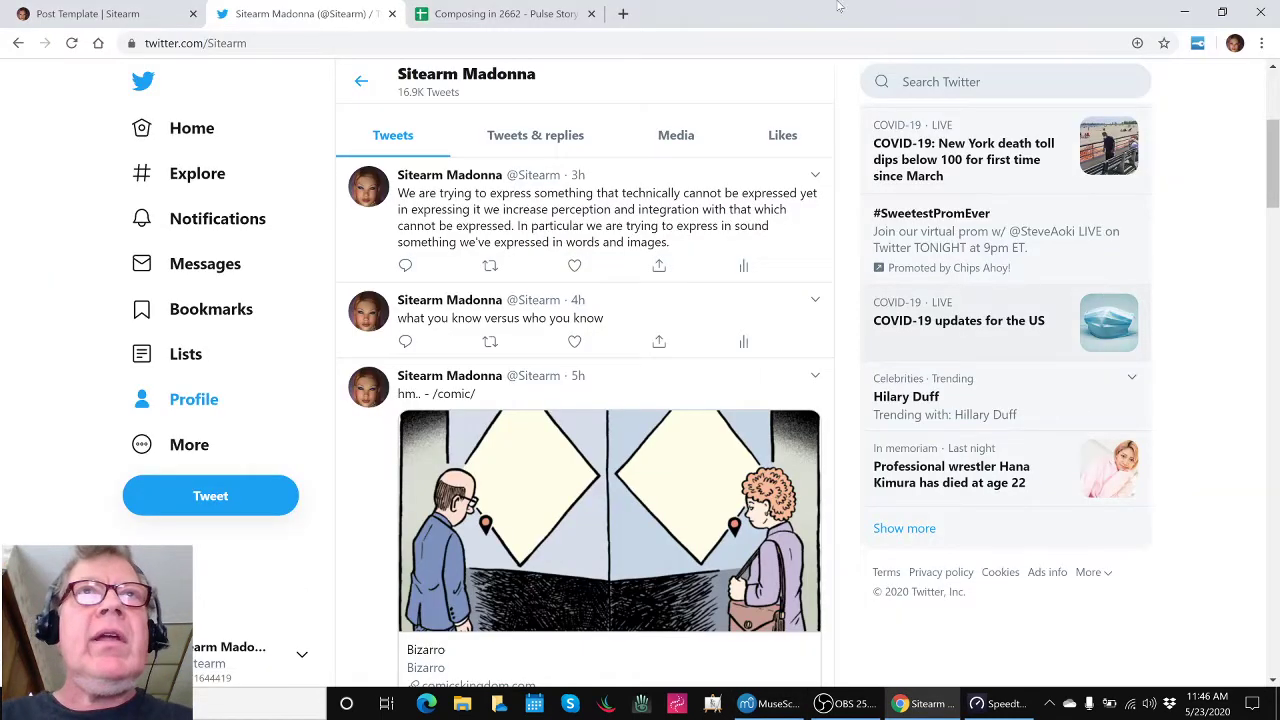
pyautogui.click(535, 14)
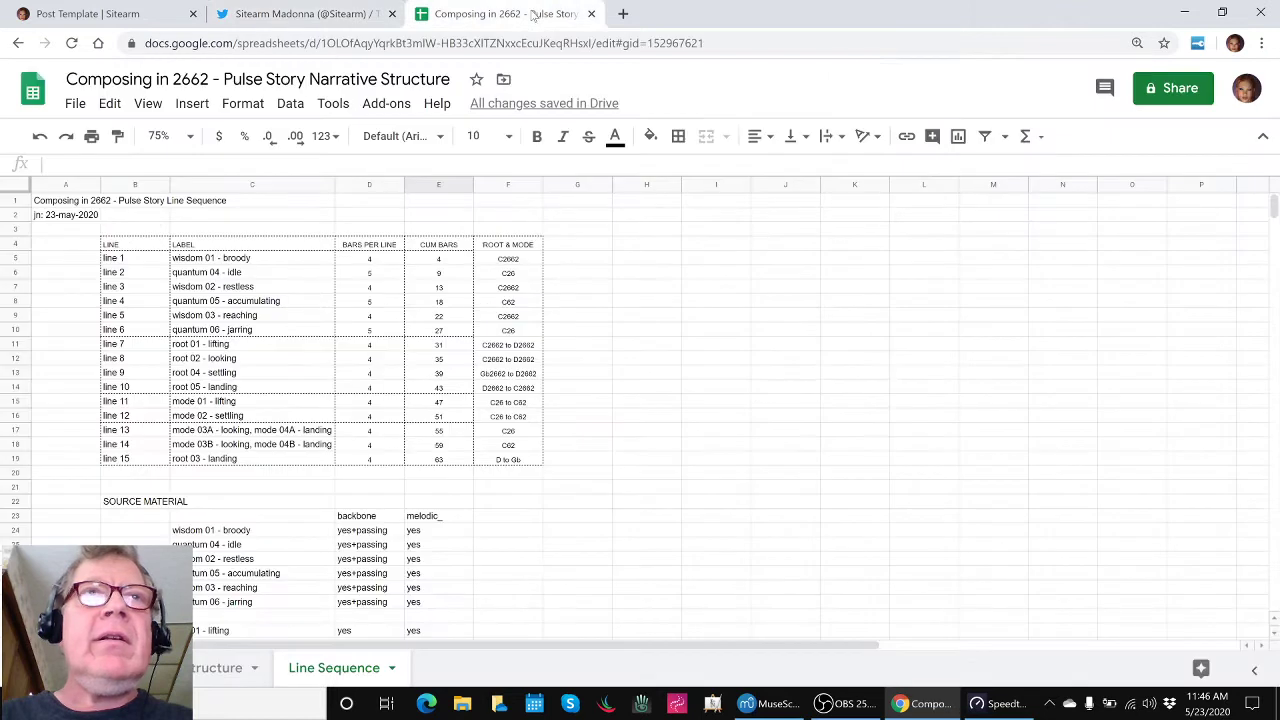
# - Check lines 1 and 15, then select the wisdom labels for lines 1 to 6
pyautogui.click(138, 262)
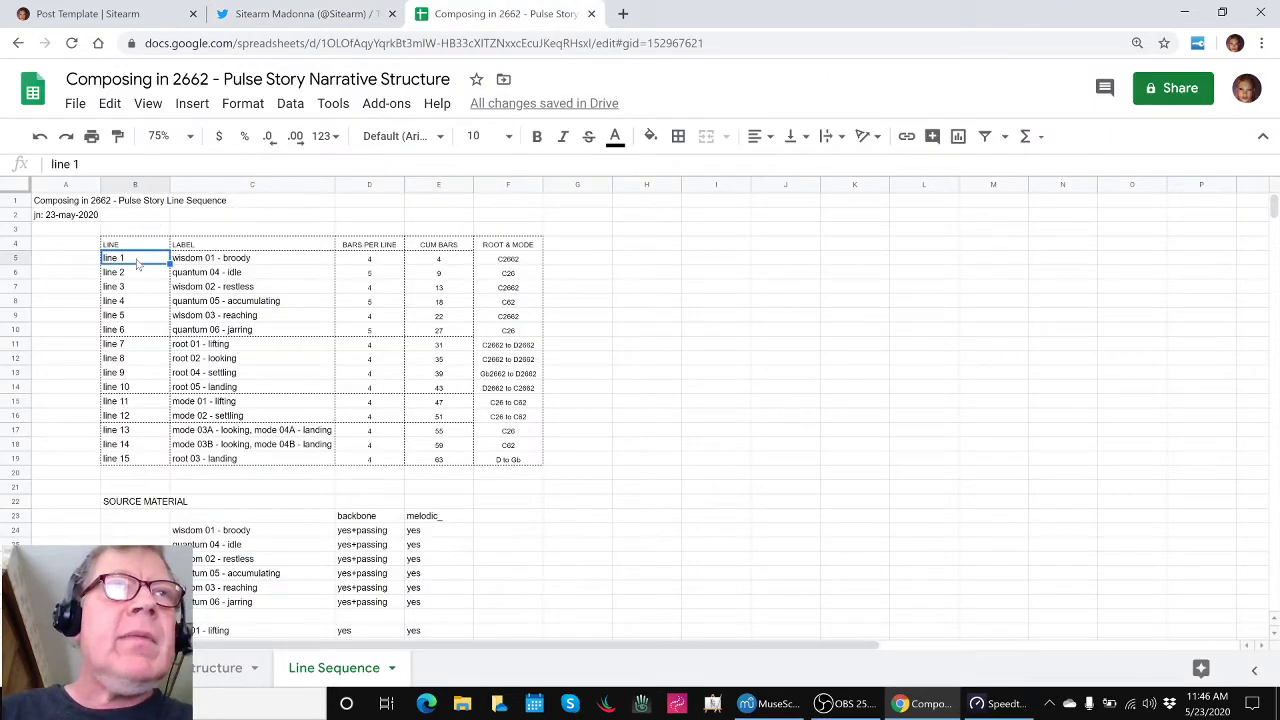
pyautogui.click(106, 461)
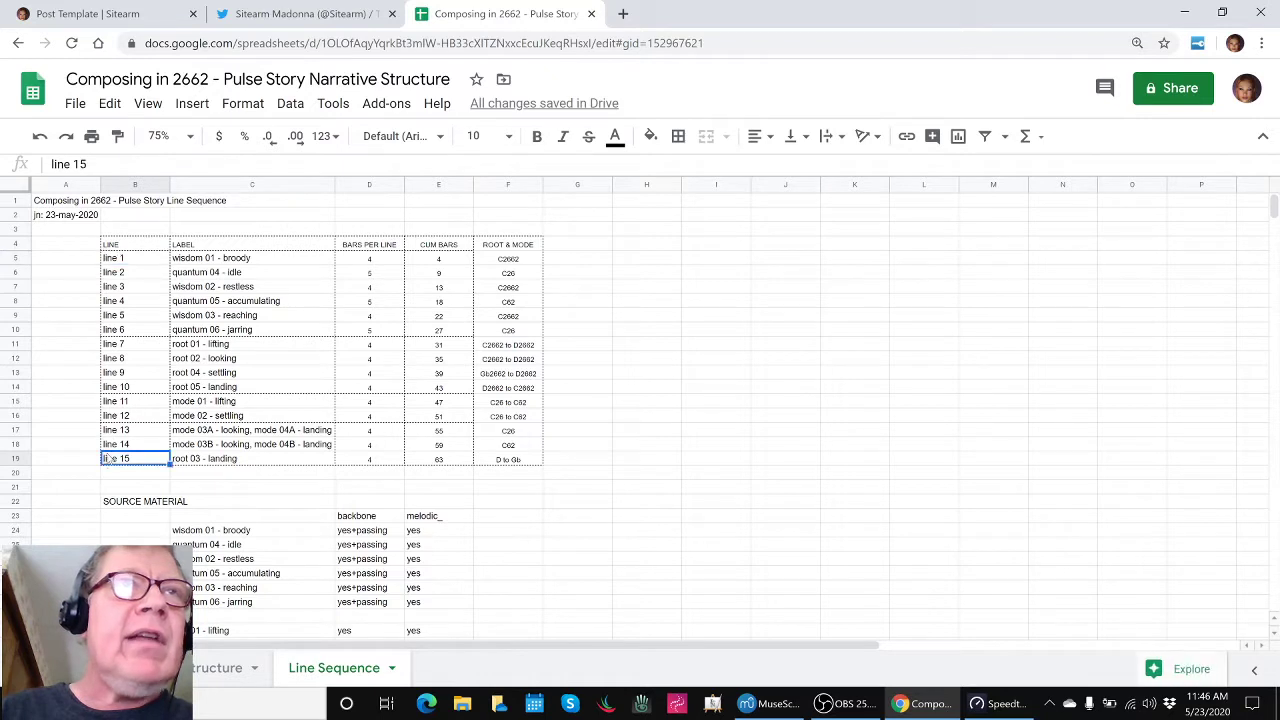
pyautogui.click(204, 263)
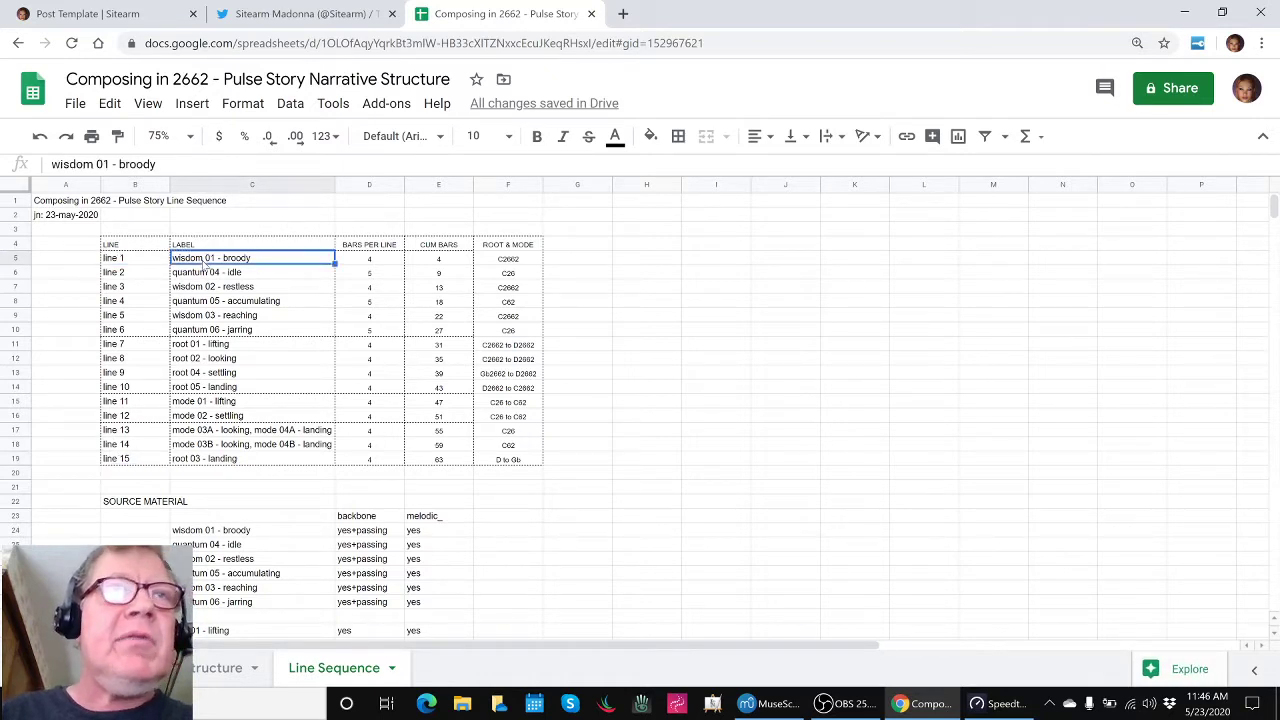
pyautogui.keyDown('shift'); pyautogui.click(206, 335); pyautogui.keyUp('shift')
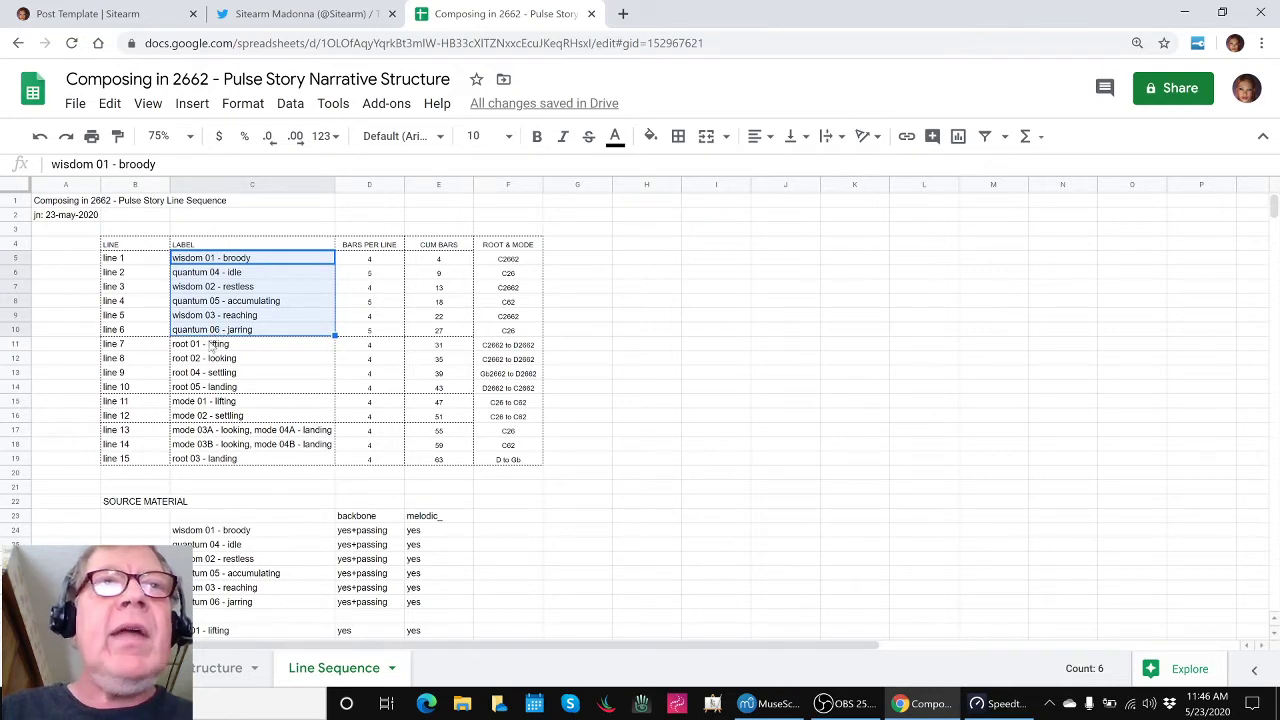
# - Select the root labels for lines 7–10, the mode 01 and 02 labels, and lines 13–15
pyautogui.click(212, 347)
pyautogui.keyDown('shift'); pyautogui.click(200, 390); pyautogui.keyUp('shift')
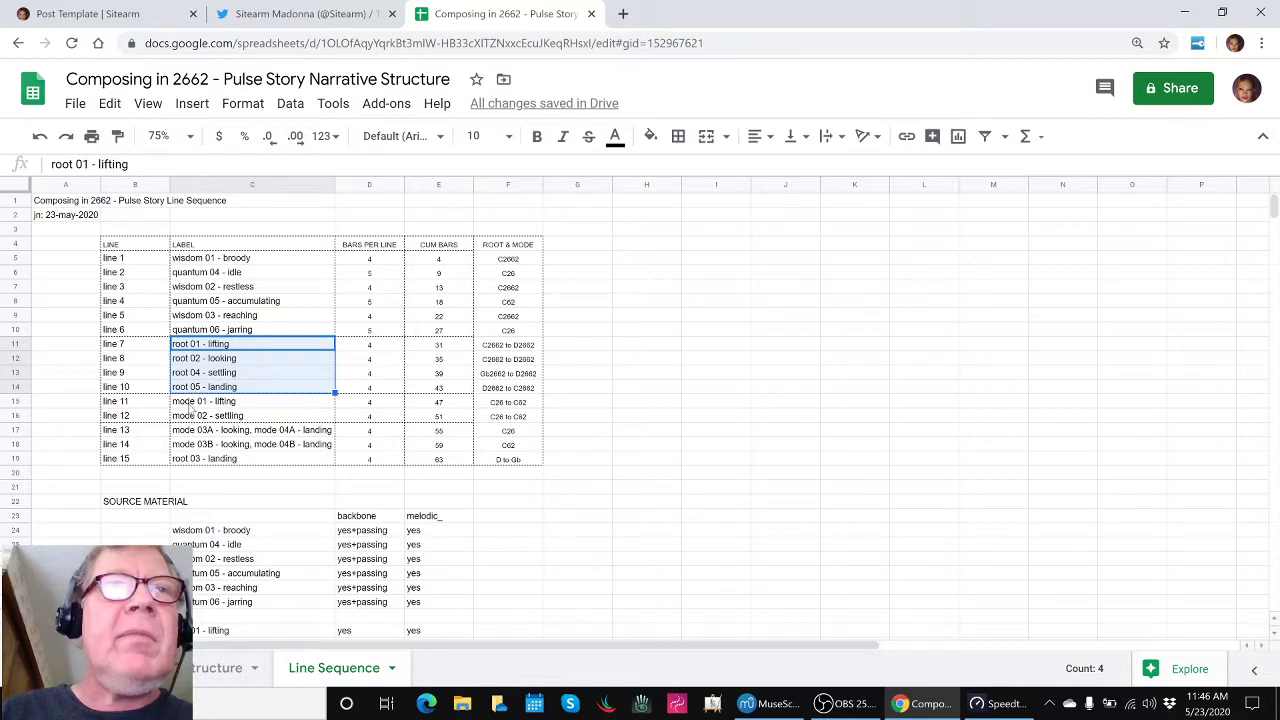
pyautogui.click(192, 404)
pyautogui.keyDown('shift'); pyautogui.click(185, 418); pyautogui.keyUp('shift')
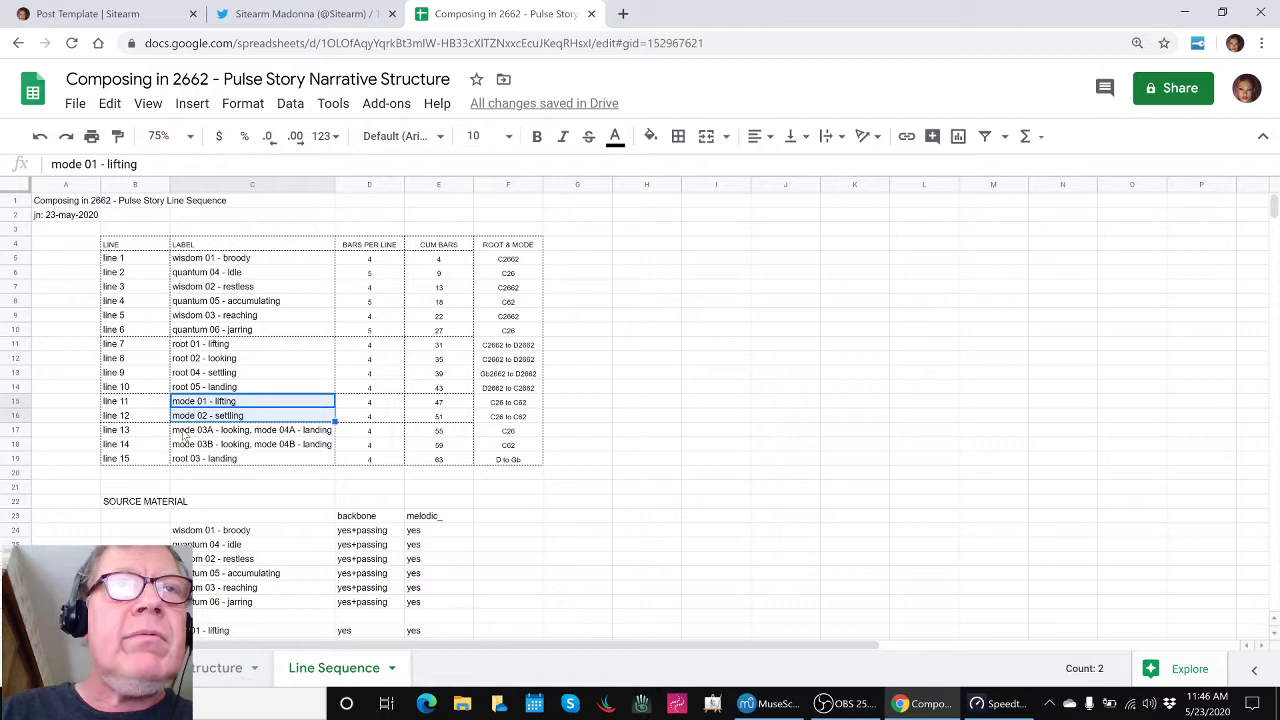
pyautogui.click(184, 432)
pyautogui.keyDown('shift'); pyautogui.click(185, 457); pyautogui.keyUp('shift')
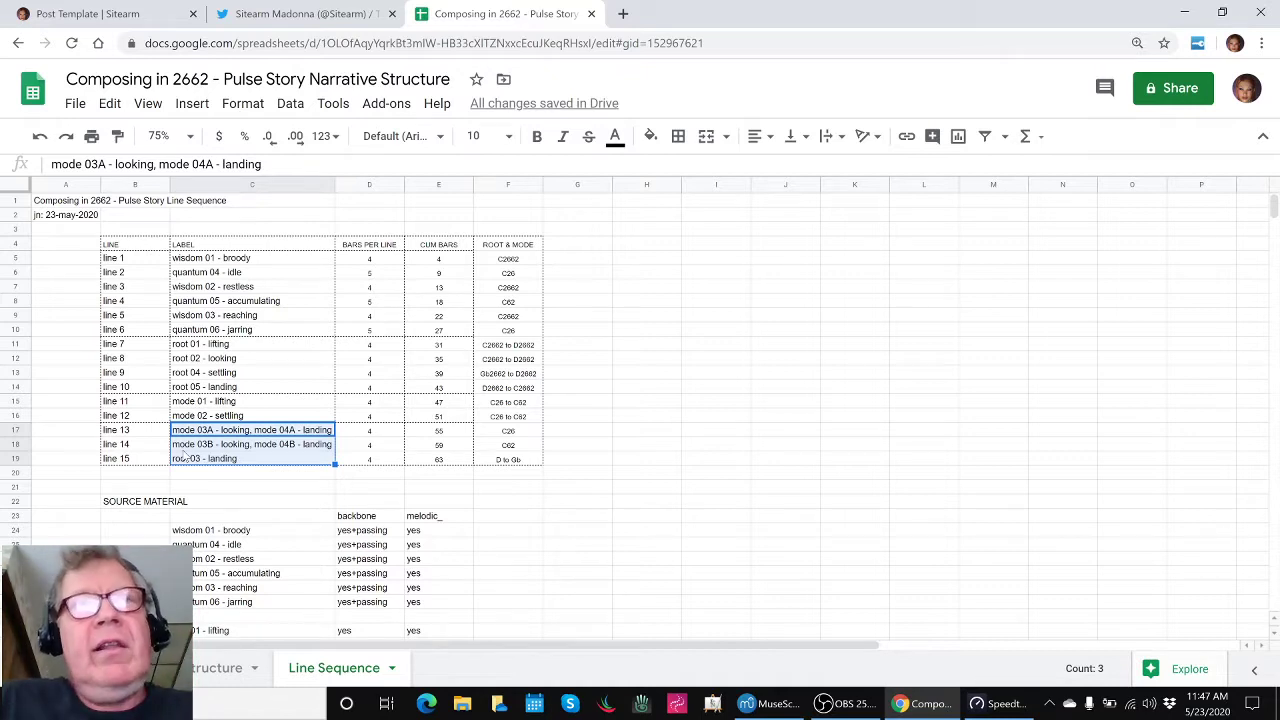
# - Select the sheet title in A1, then step through the quantum labels from 04 - idle to 06 - jarring
pyautogui.click(57, 203)
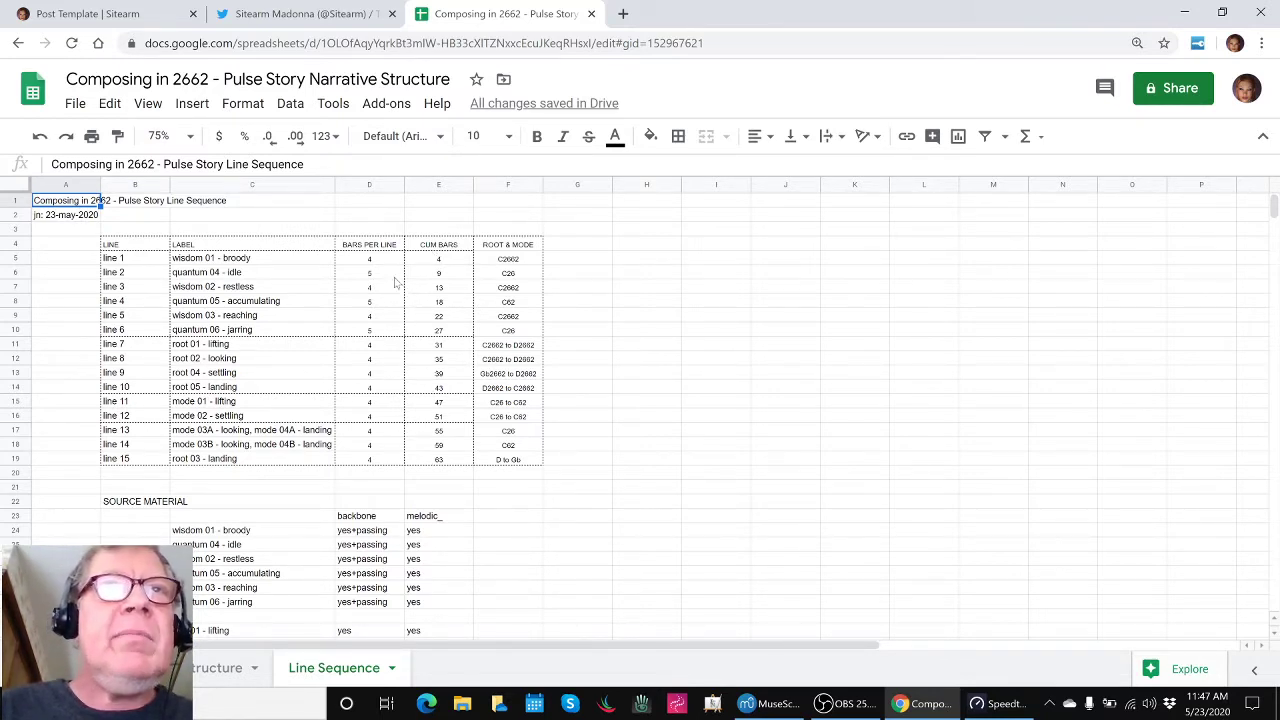
pyautogui.click(308, 278)
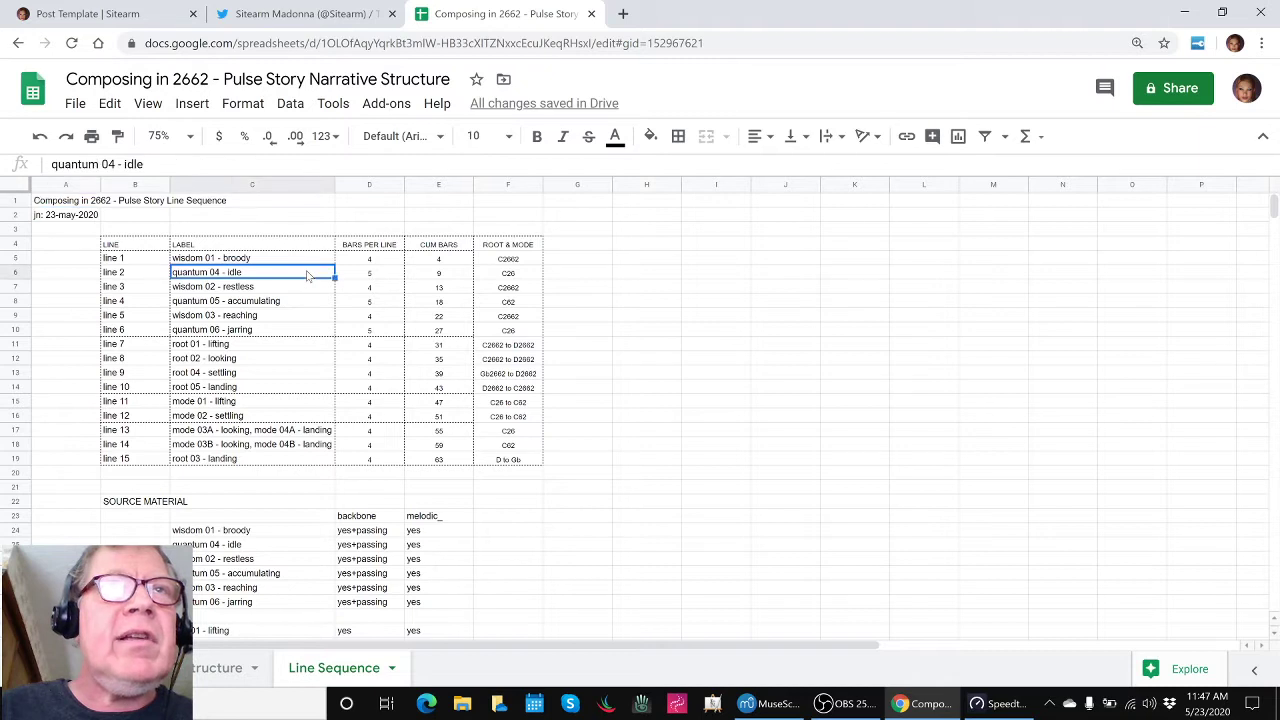
pyautogui.click(301, 302)
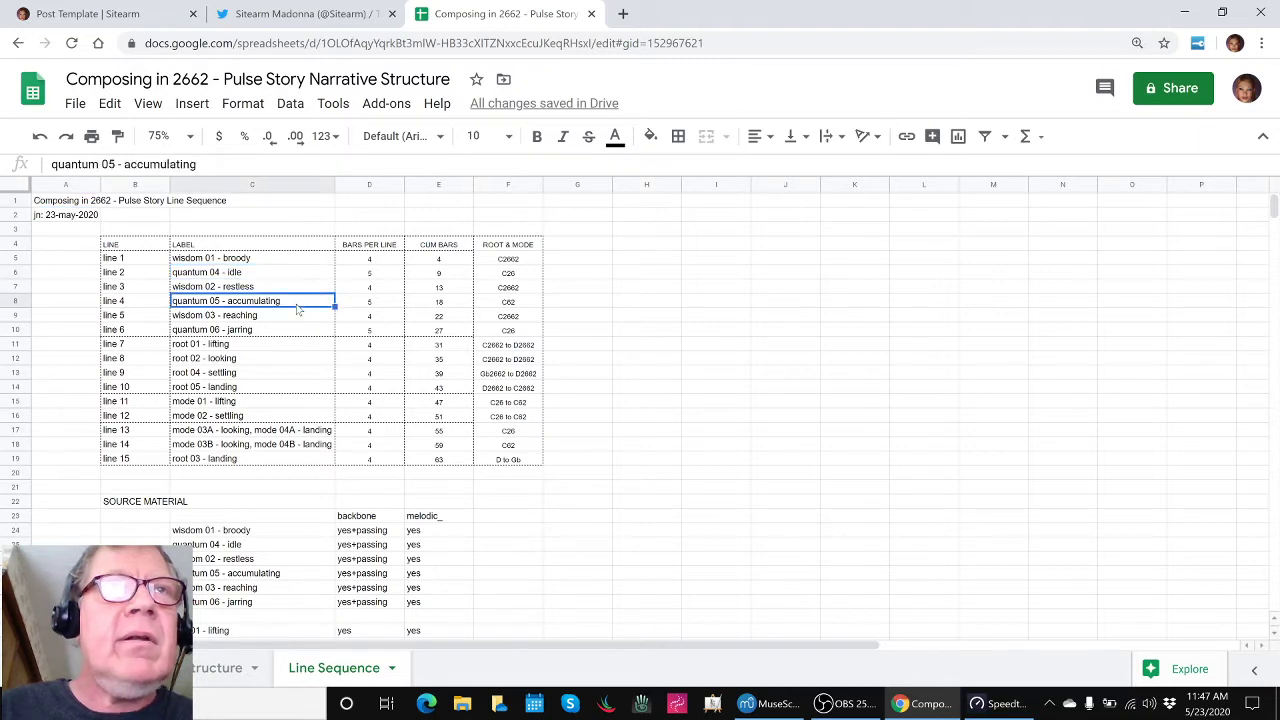
pyautogui.click(291, 333)
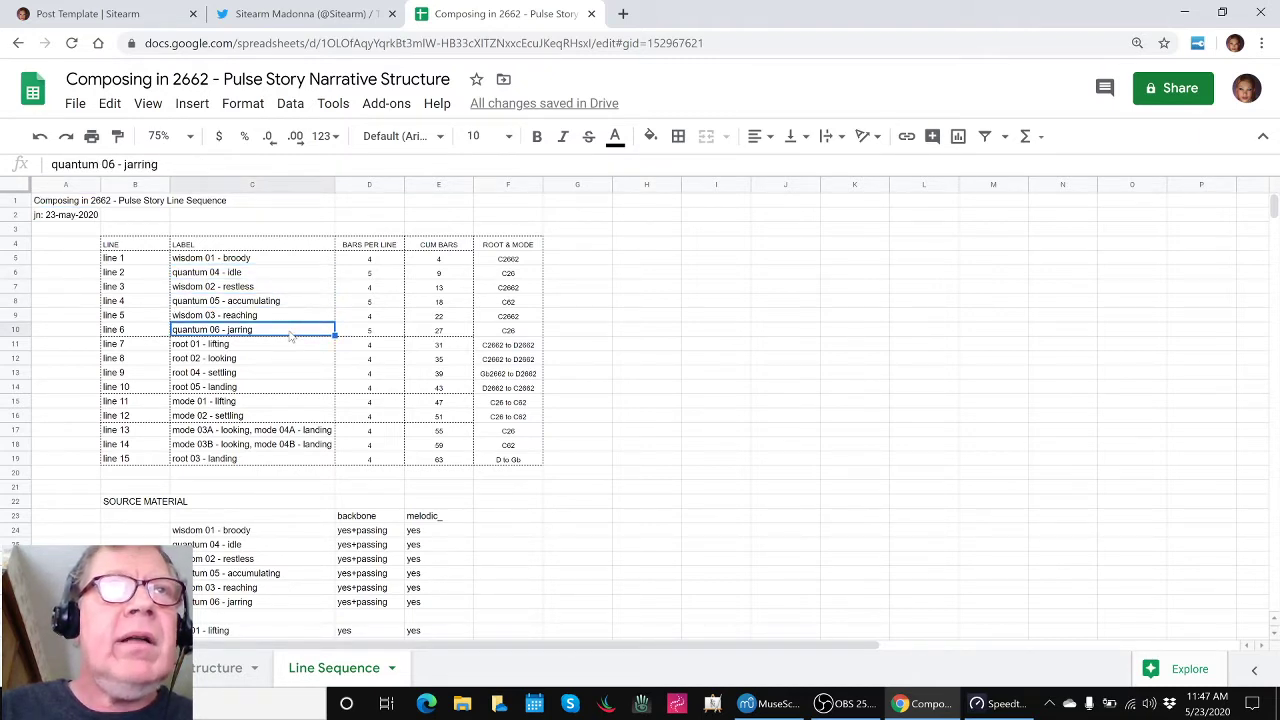
pyautogui.click(505, 248)
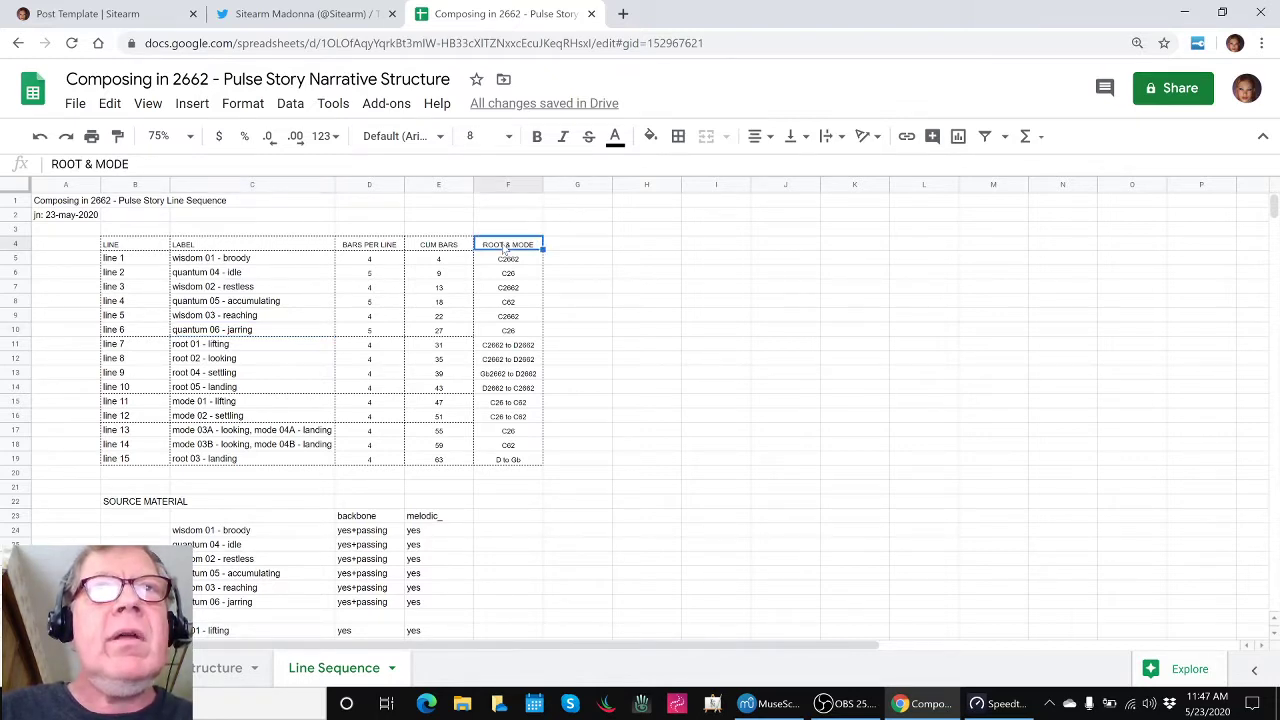
pyautogui.click(502, 260)
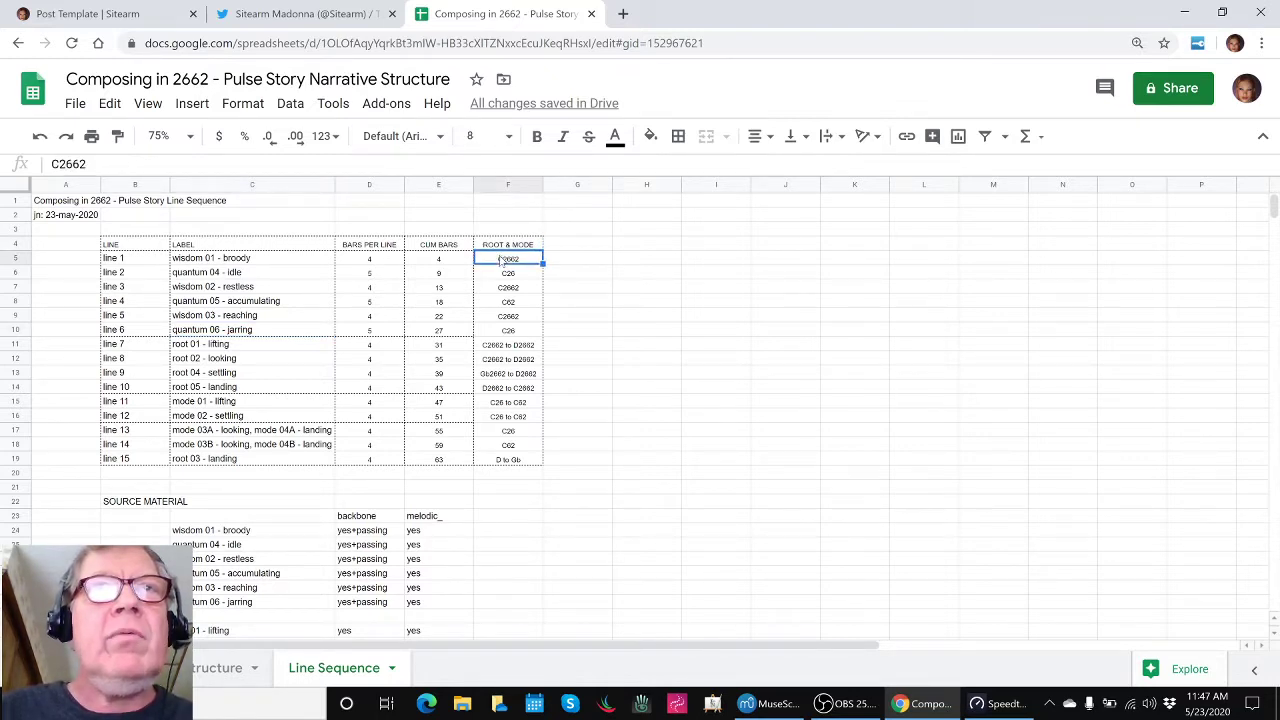
pyautogui.click(514, 346)
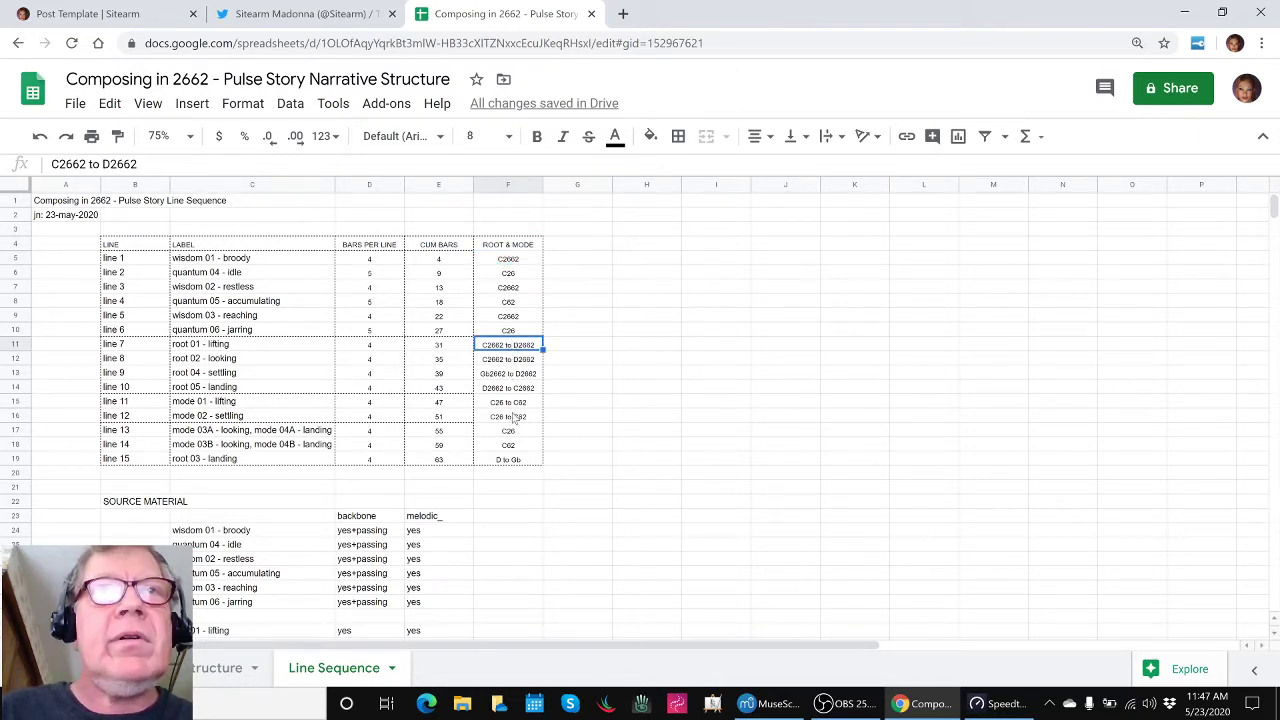
pyautogui.click(512, 462)
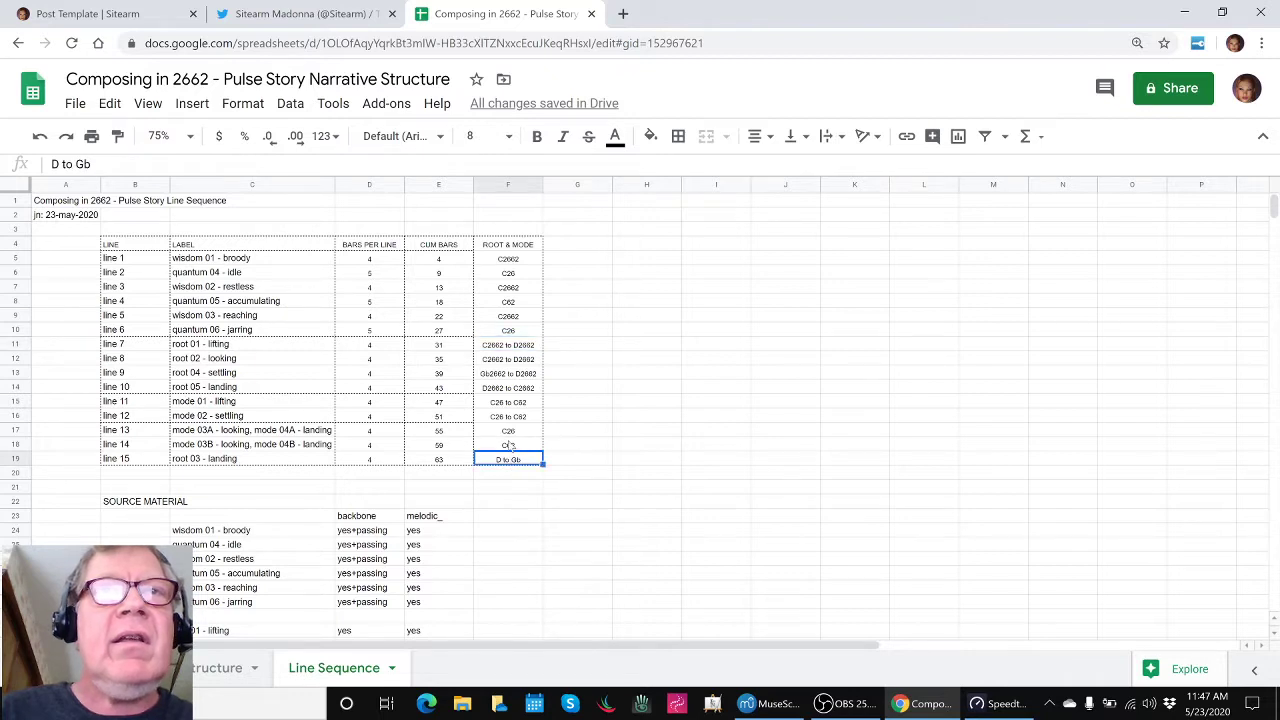
pyautogui.click(519, 261)
pyautogui.click(519, 273)
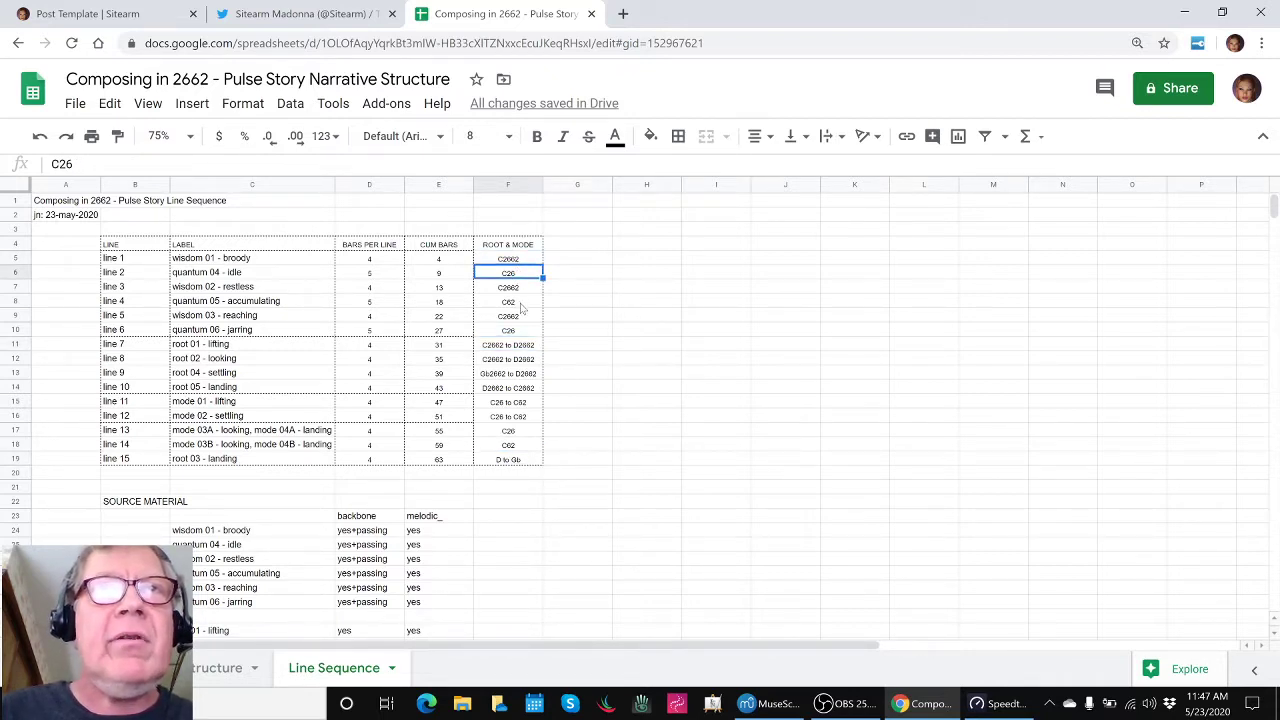
pyautogui.click(519, 302)
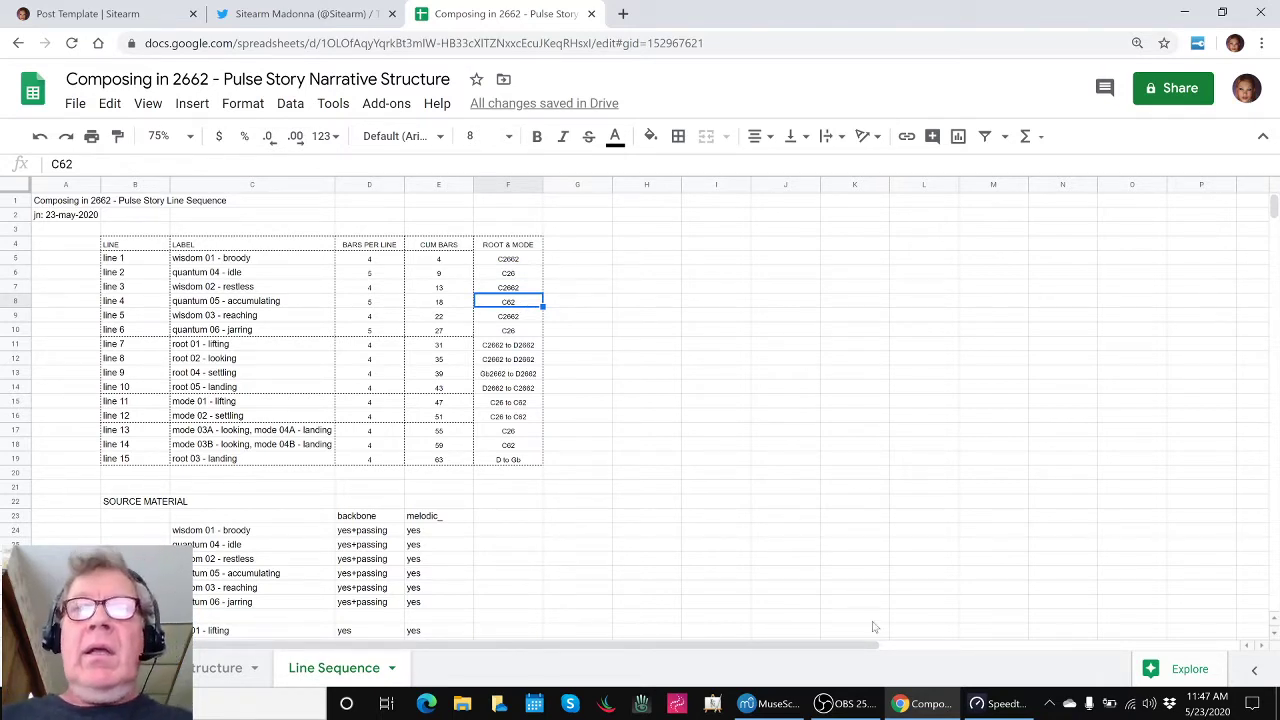
# - Return to MuseScore, scroll the Pulse Story Model to the top, and play it from the first measure
pyautogui.click(808, 685)
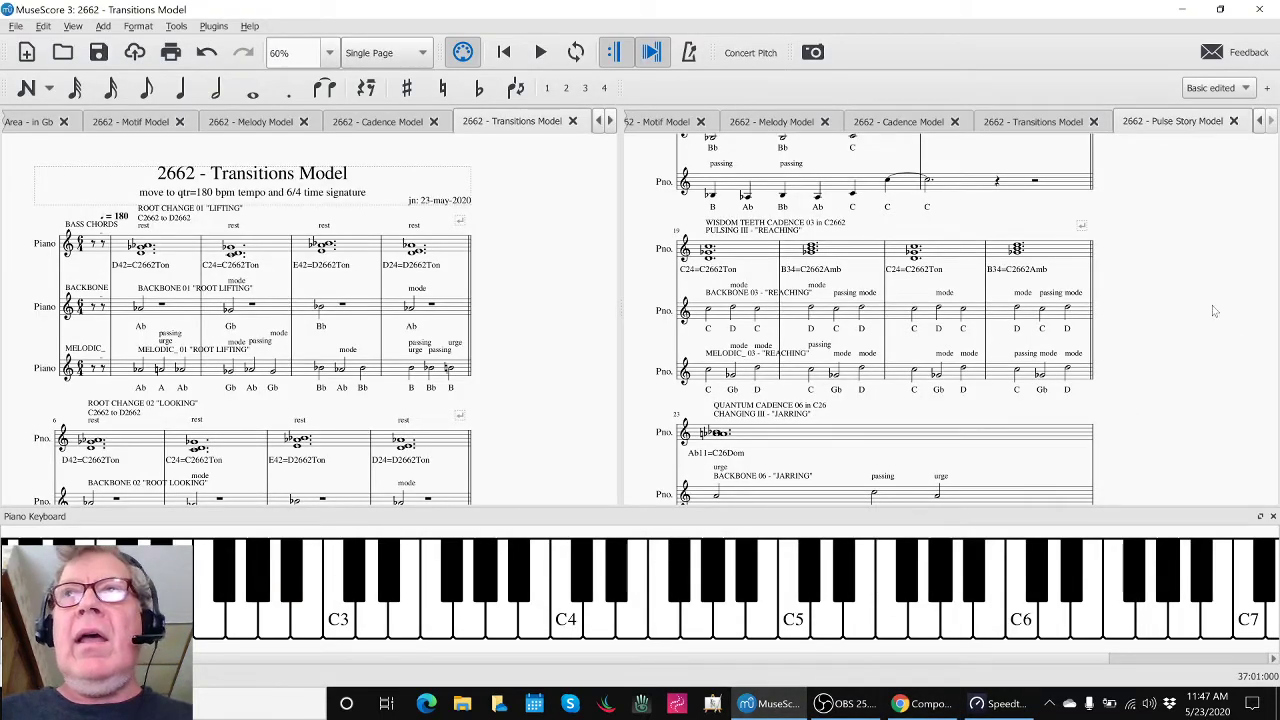
pyautogui.scroll(10, 1212, 310)
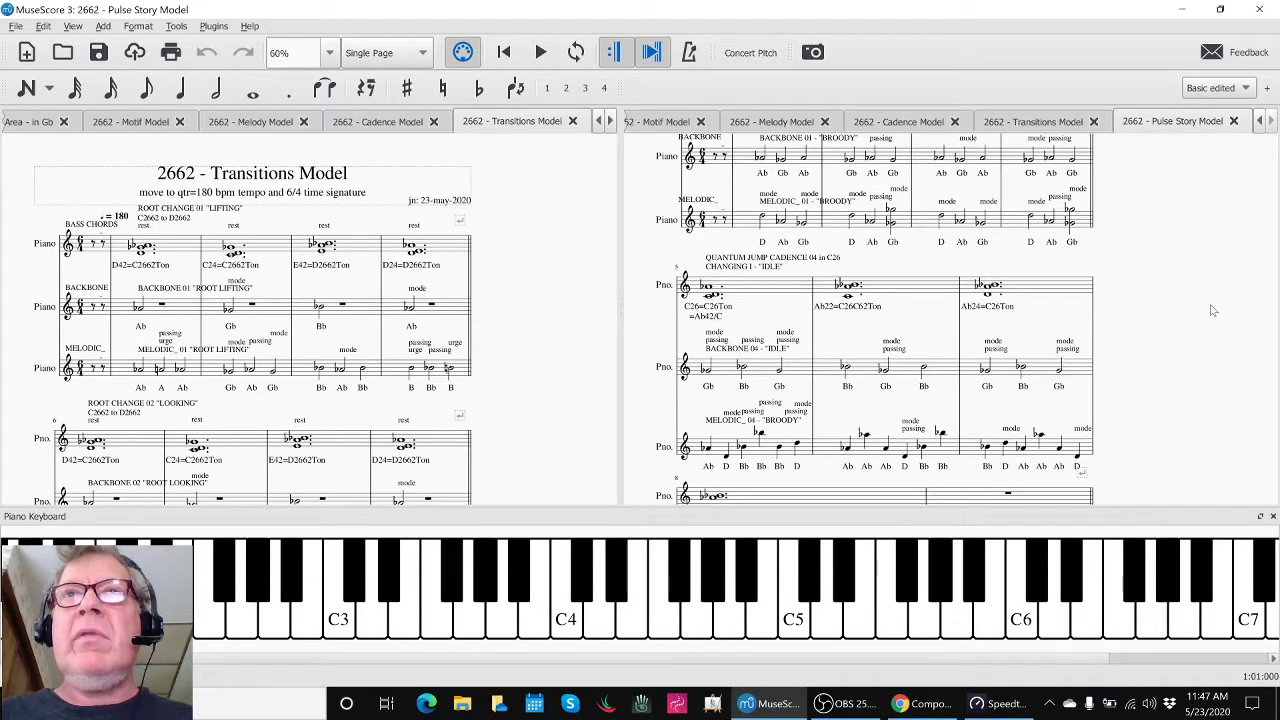
pyautogui.scroll(5, 1212, 310)
pyautogui.scroll(-2, 1212, 310)
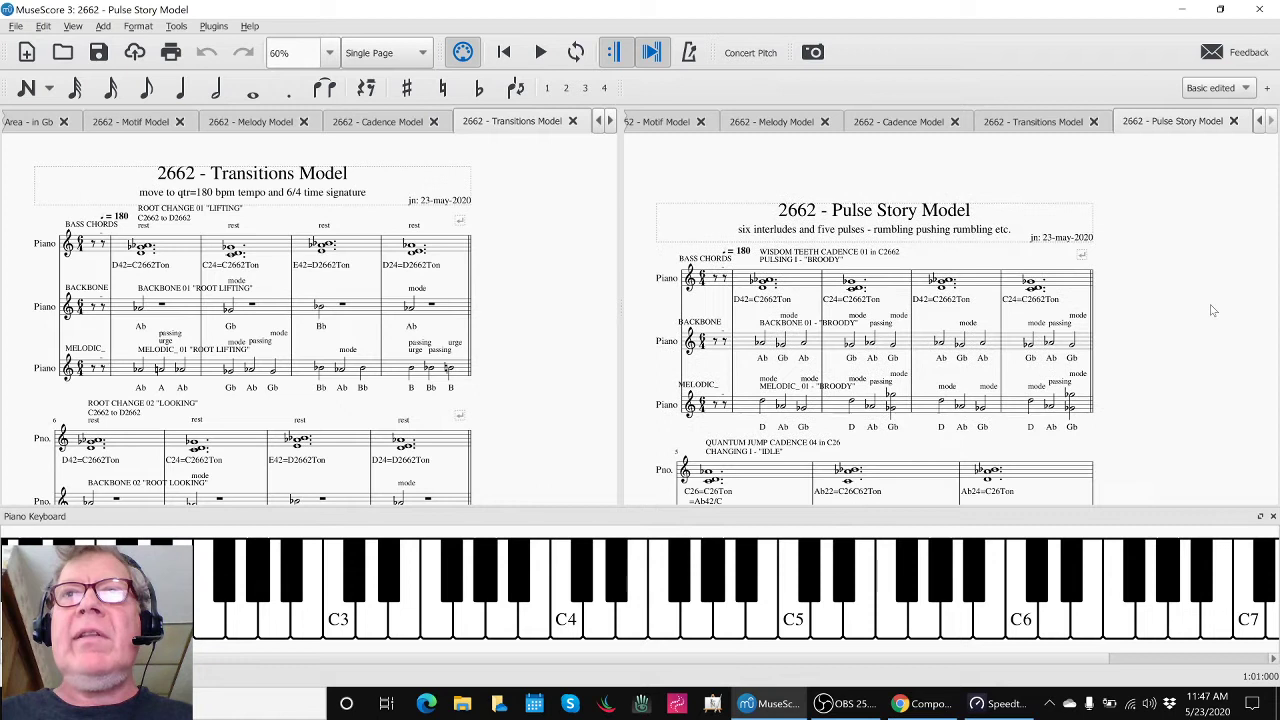
pyautogui.click(795, 283)
pyautogui.click(645, 187)
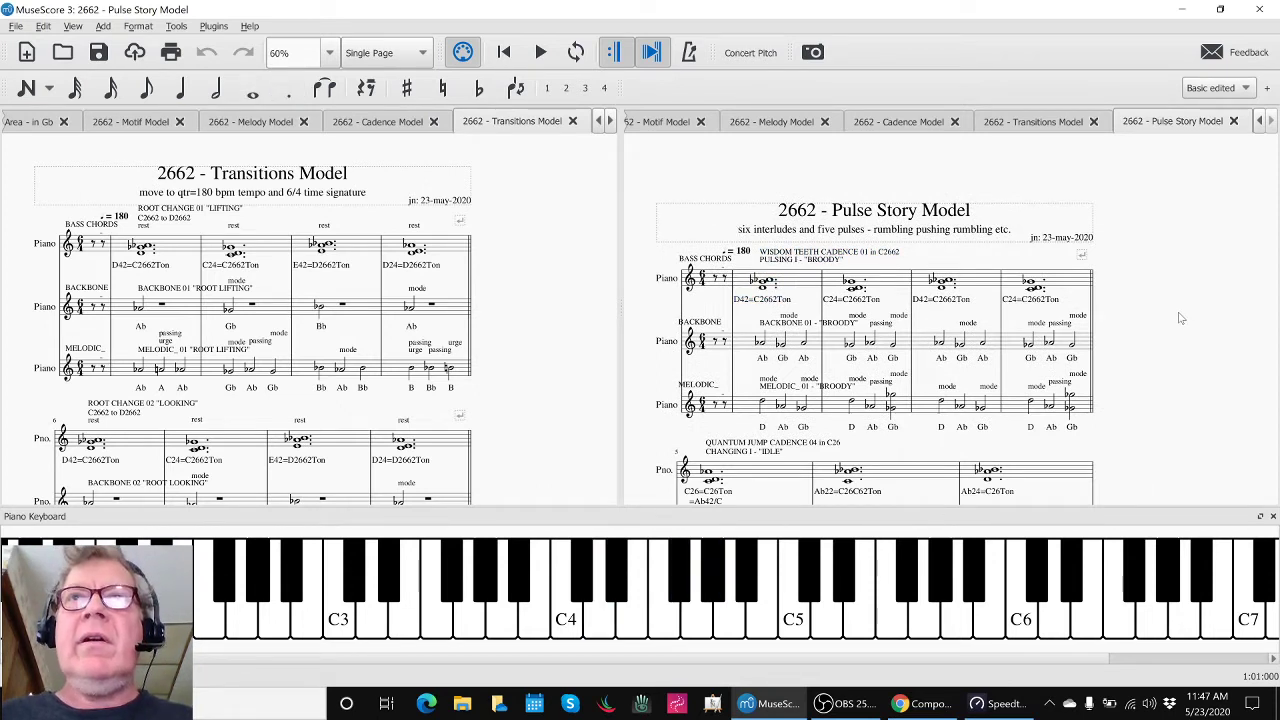
pyautogui.press('space')
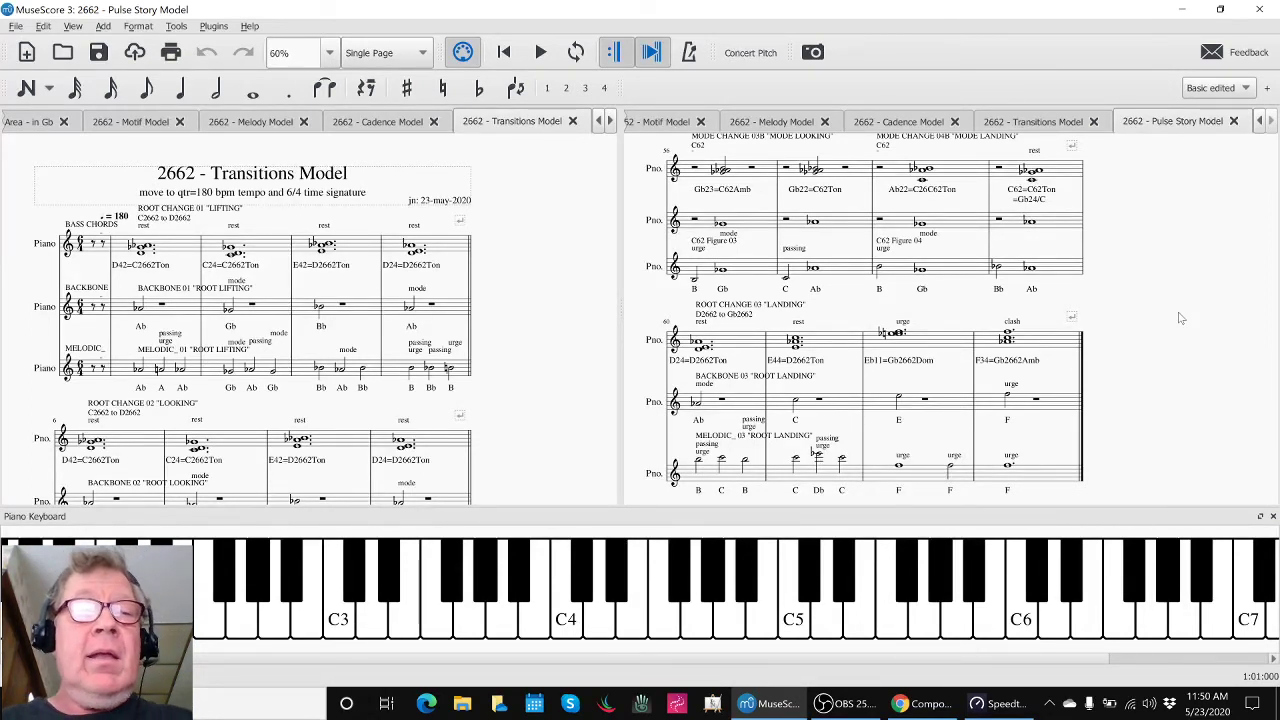
# - After playback ends at the final root-landing line, switch to the OBS streaming window
pyautogui.hotkey('alt', 'Tab')
pyautogui.hotkey('alt', 'Tab')
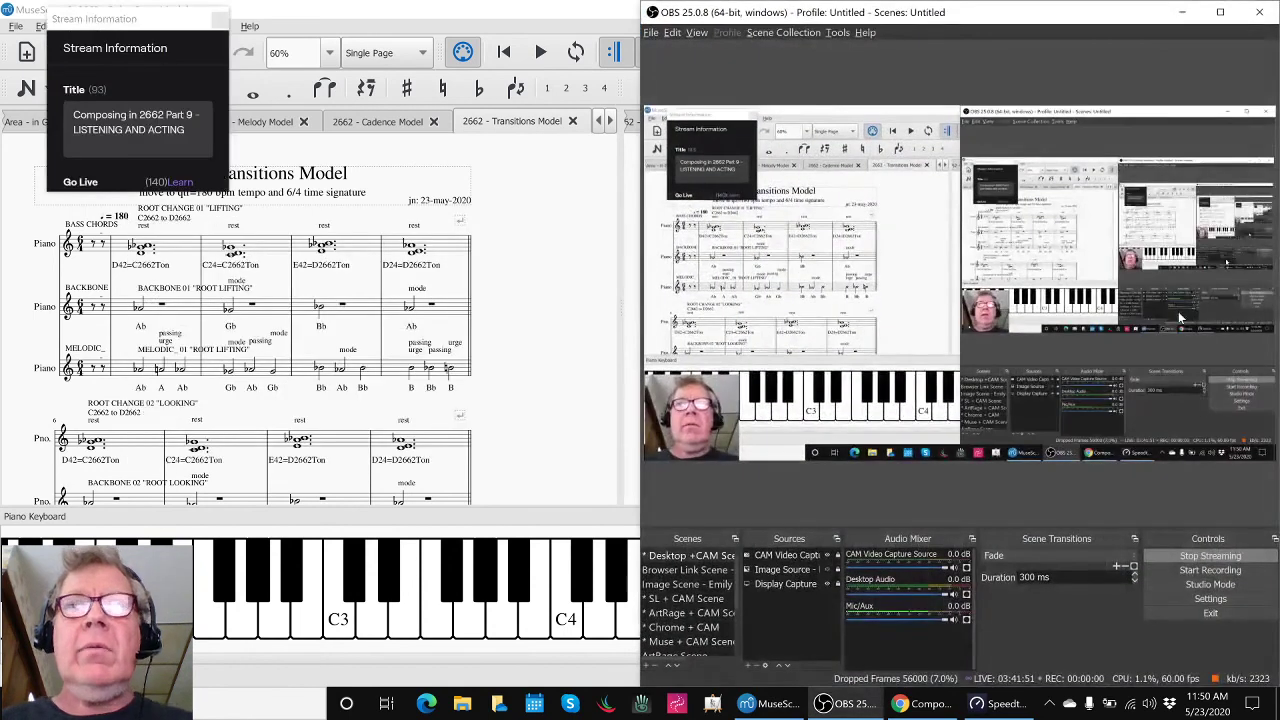